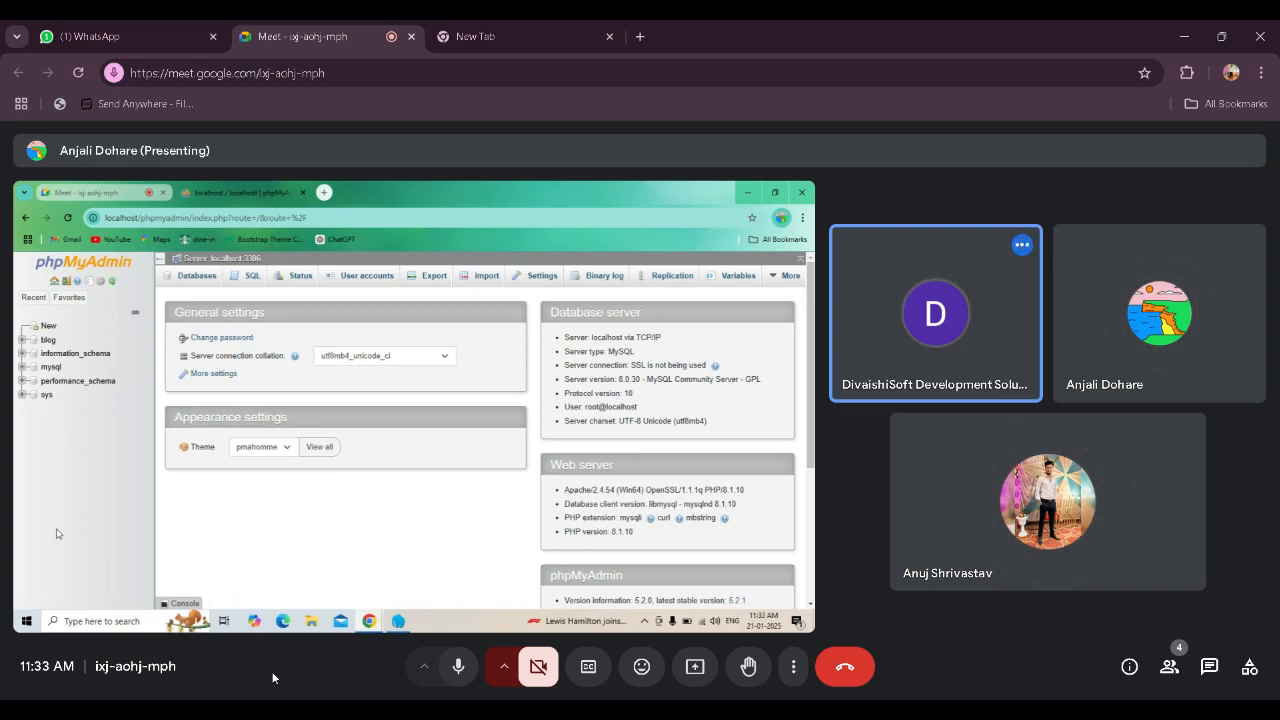
left_click(88, 36)
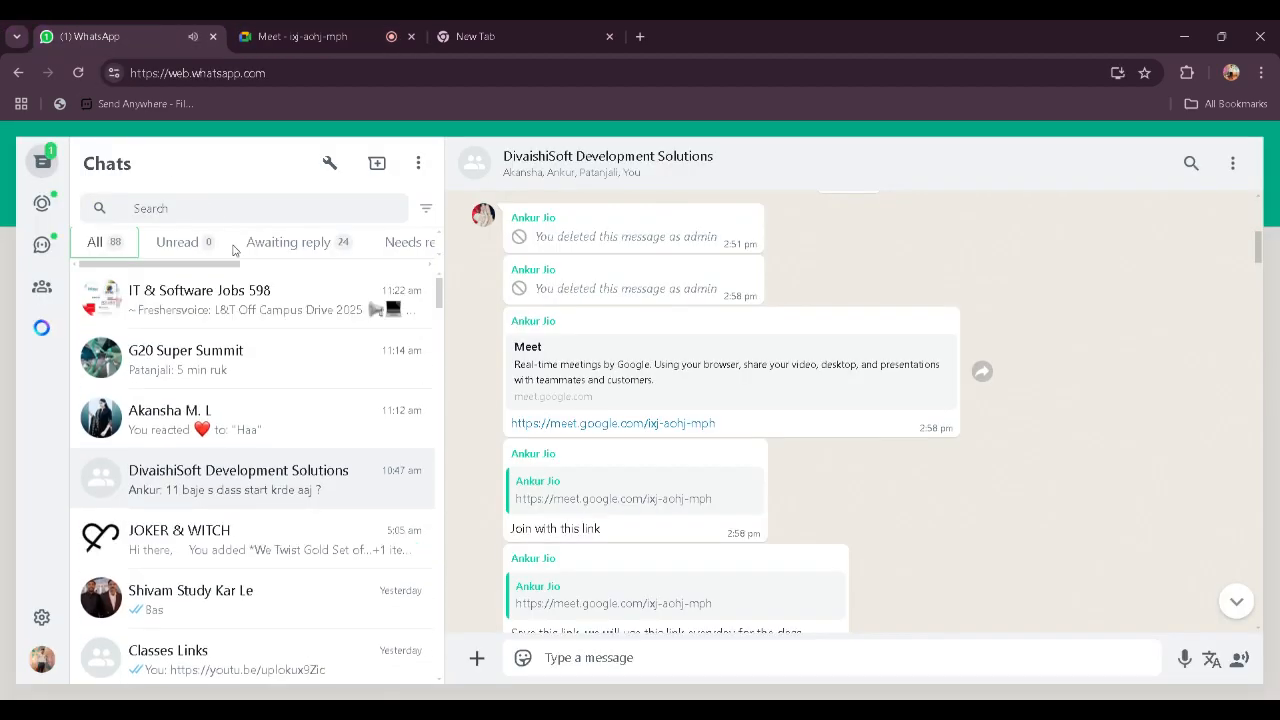
left_click(310, 36)
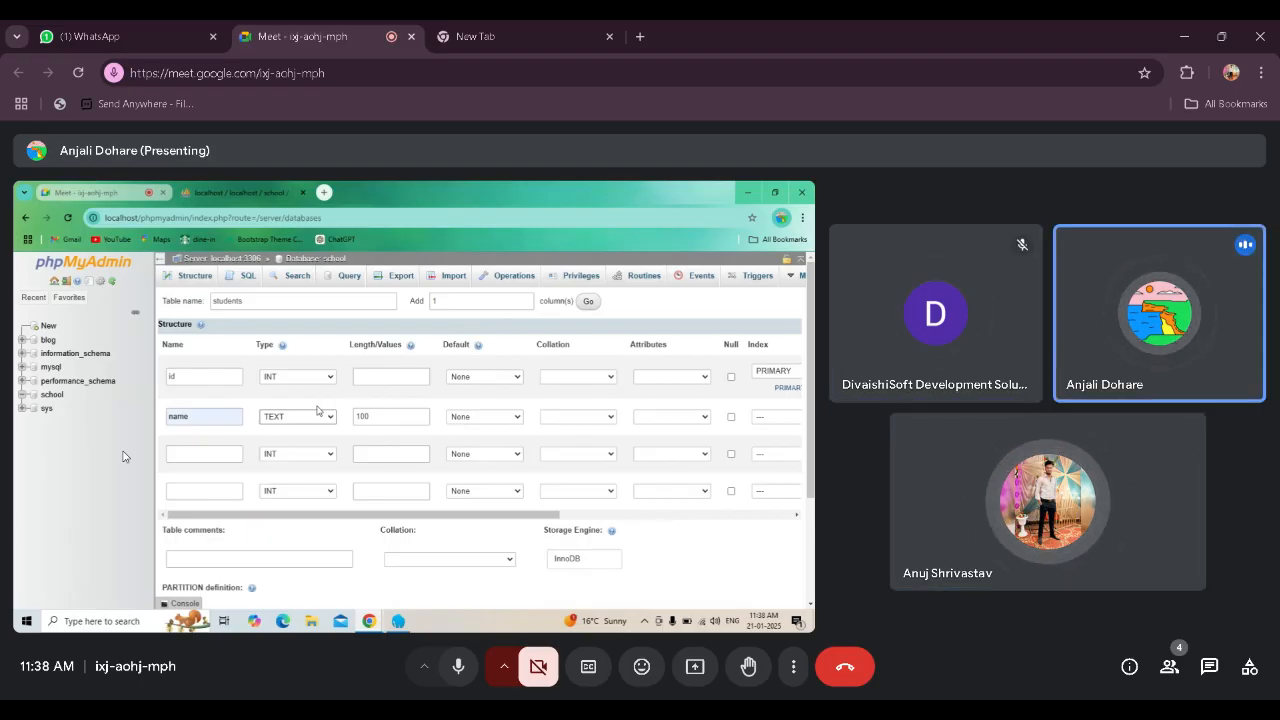
left_click(164, 27)
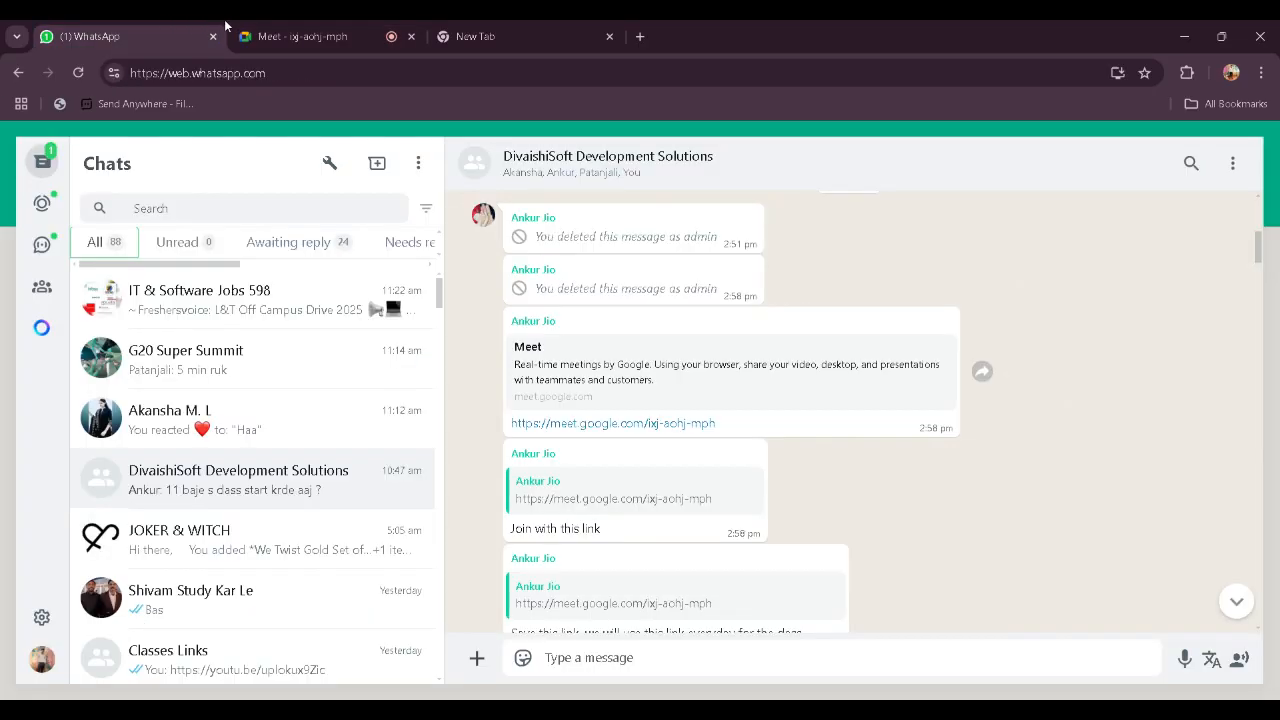
left_click(312, 38)
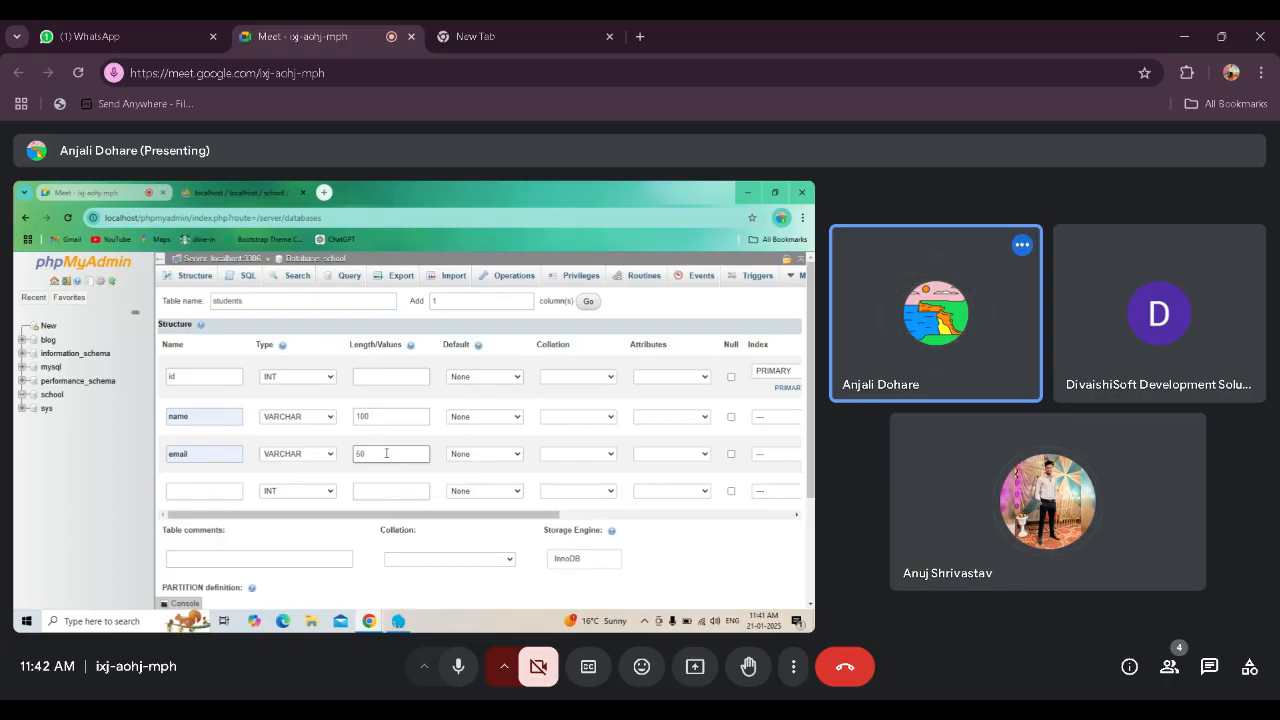
left_click(458, 666)
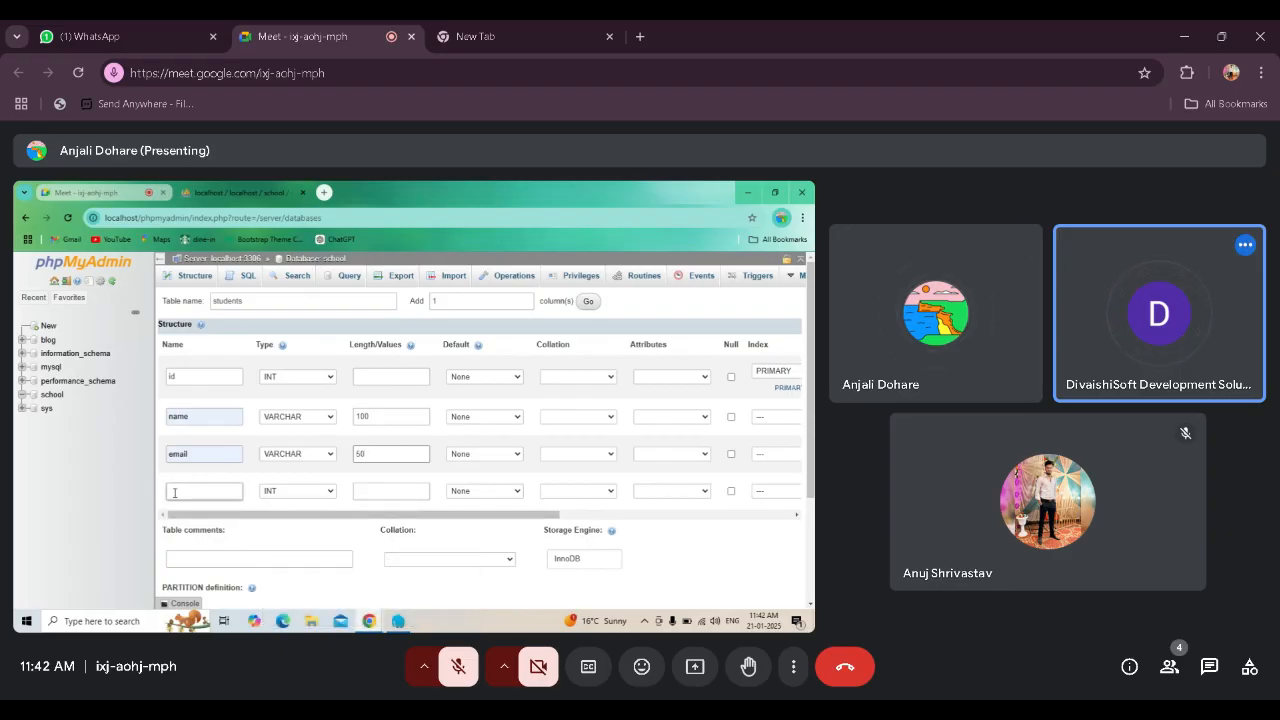
left_click(458, 666)
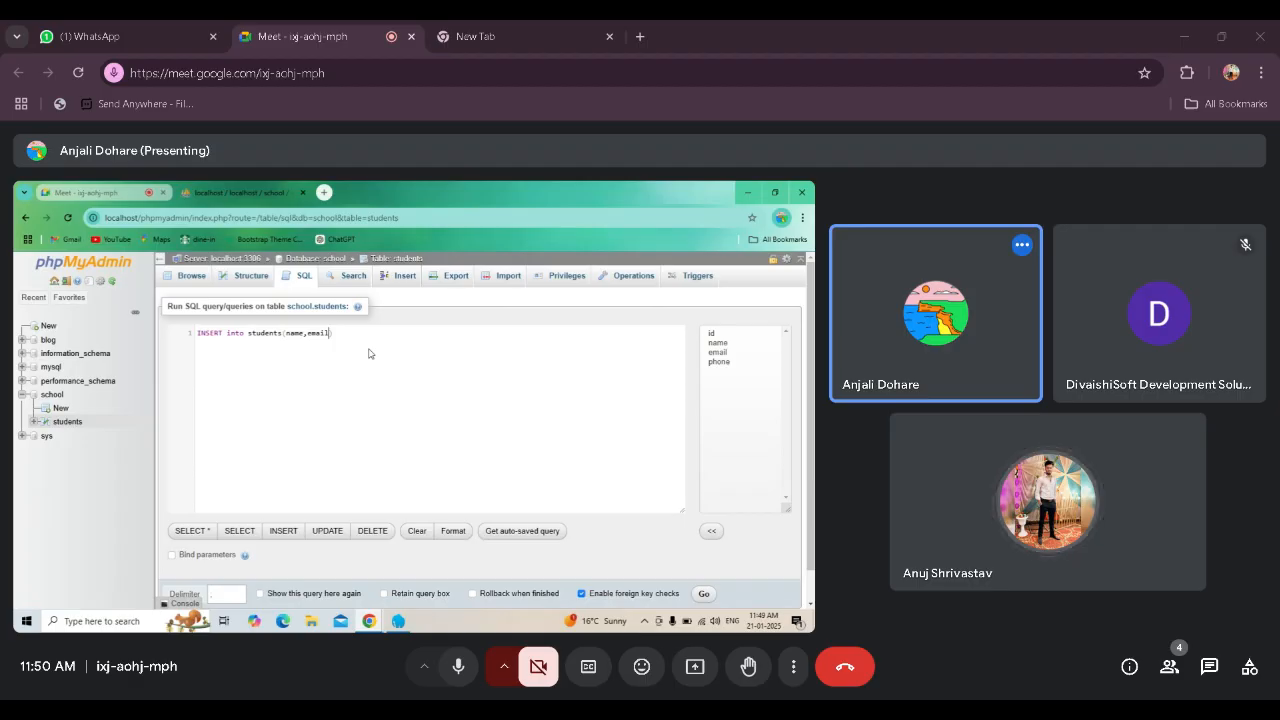
- Complete the column list of the INSERT statement for the students table with phone and add the VALUES keyword
type("hone")
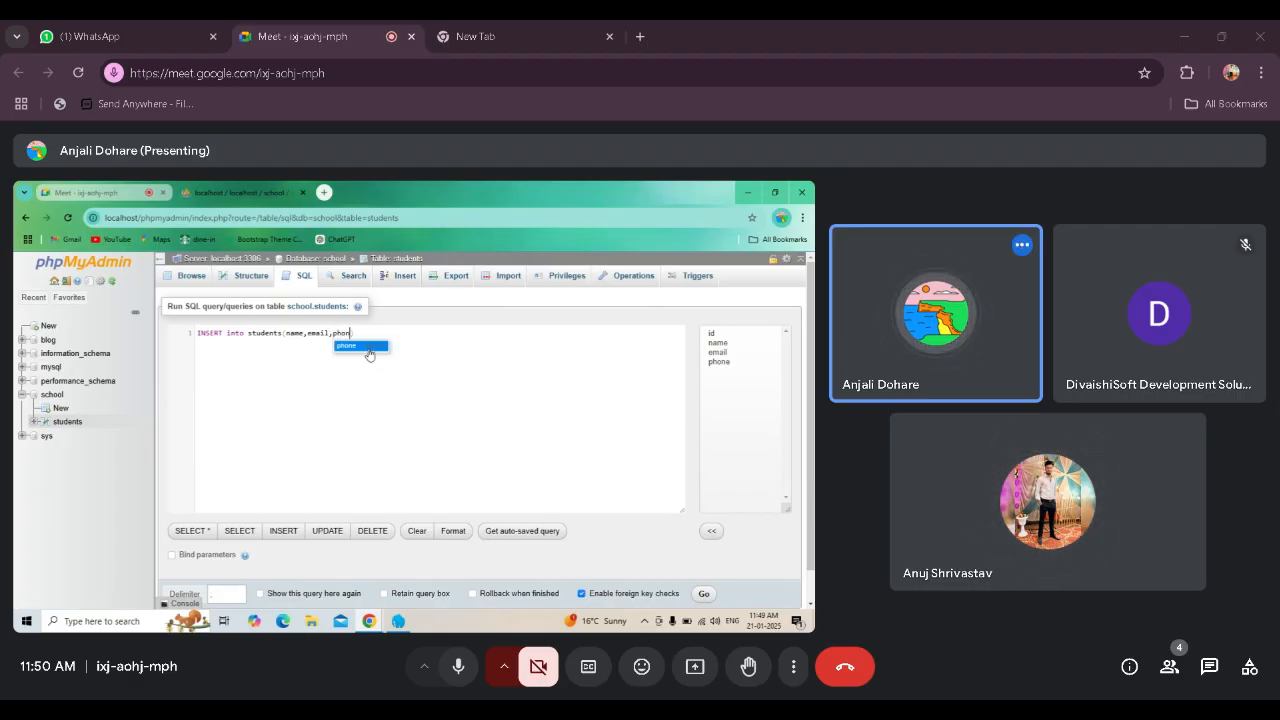
type(") ")
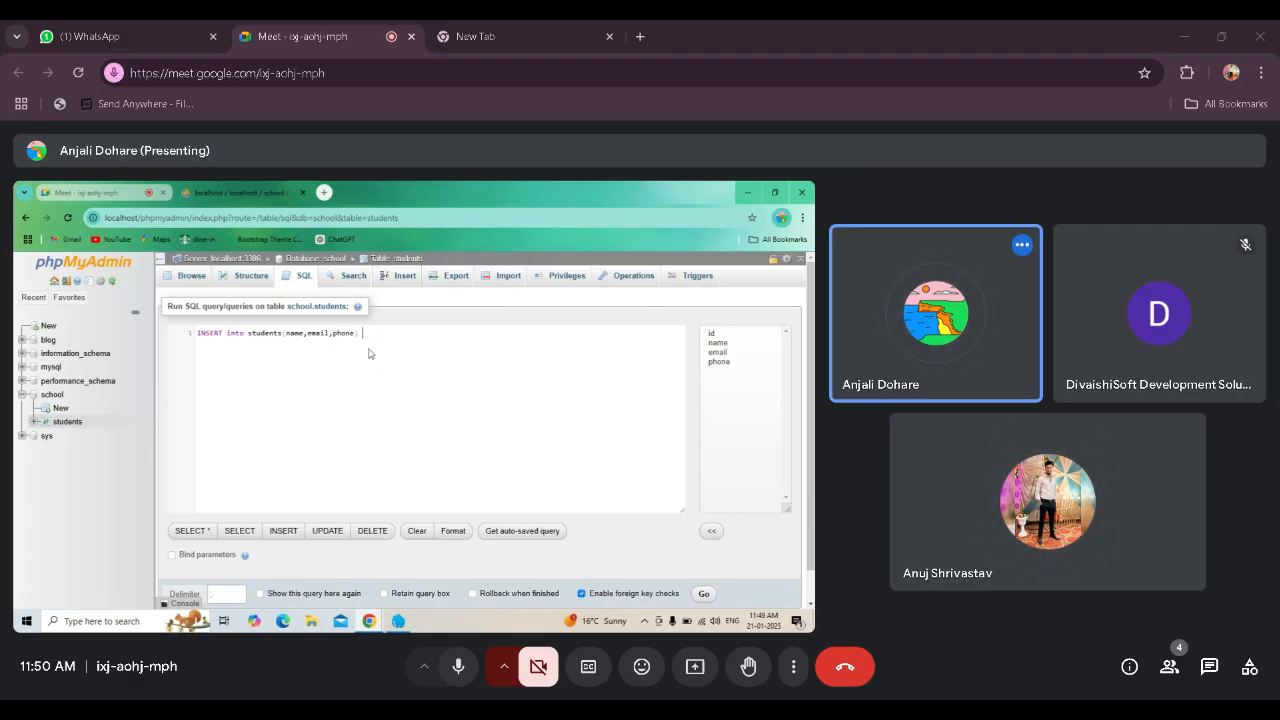
type("b")
key("BackSpace")
type("VALUES")
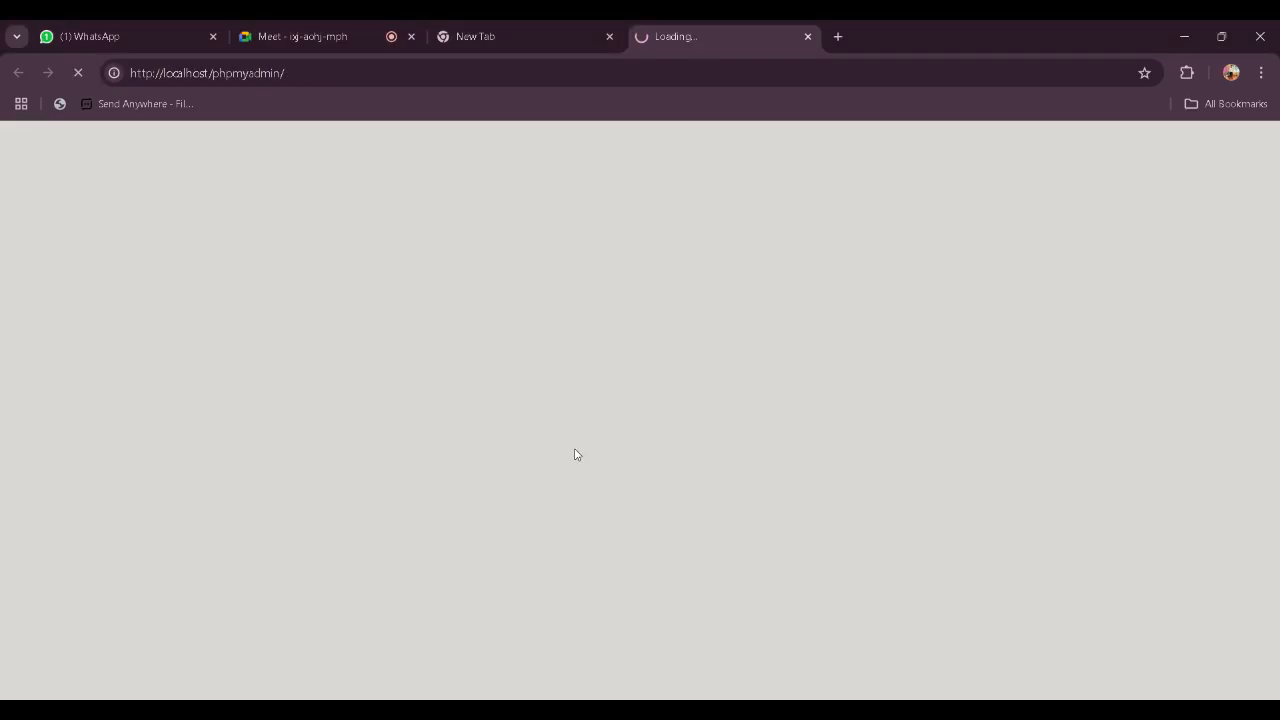
left_click(332, 30)
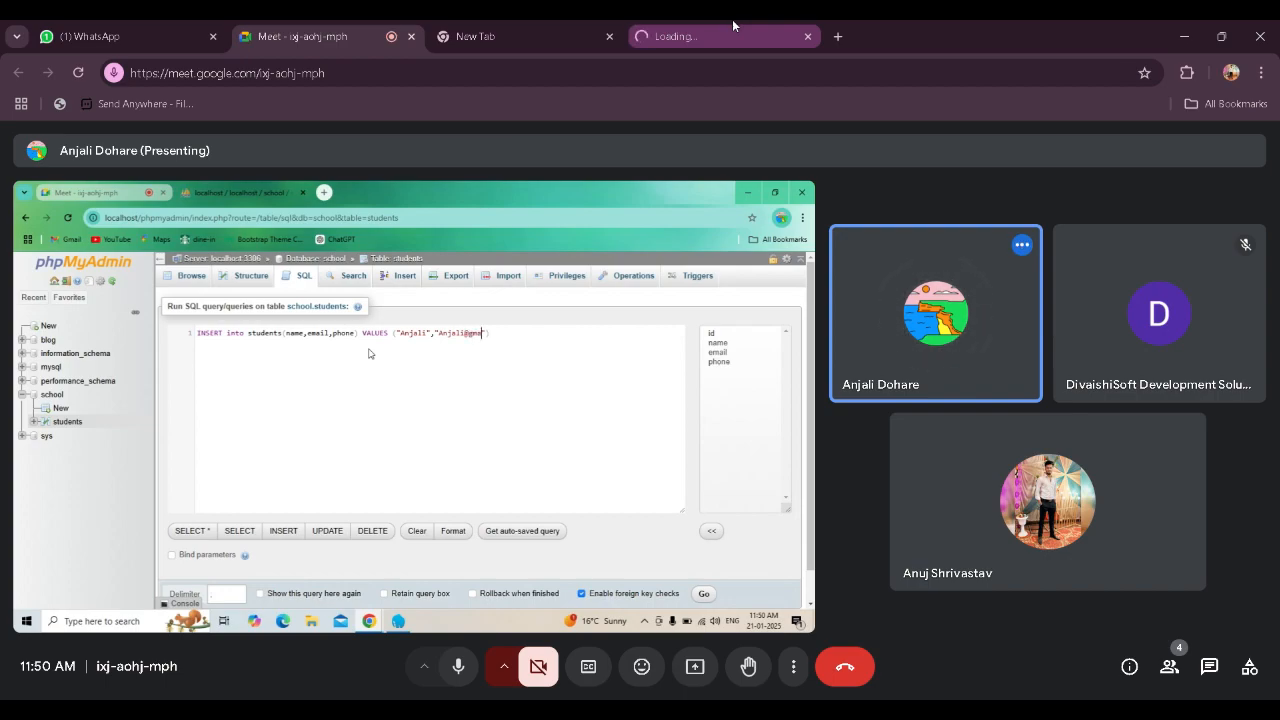
left_click(688, 25)
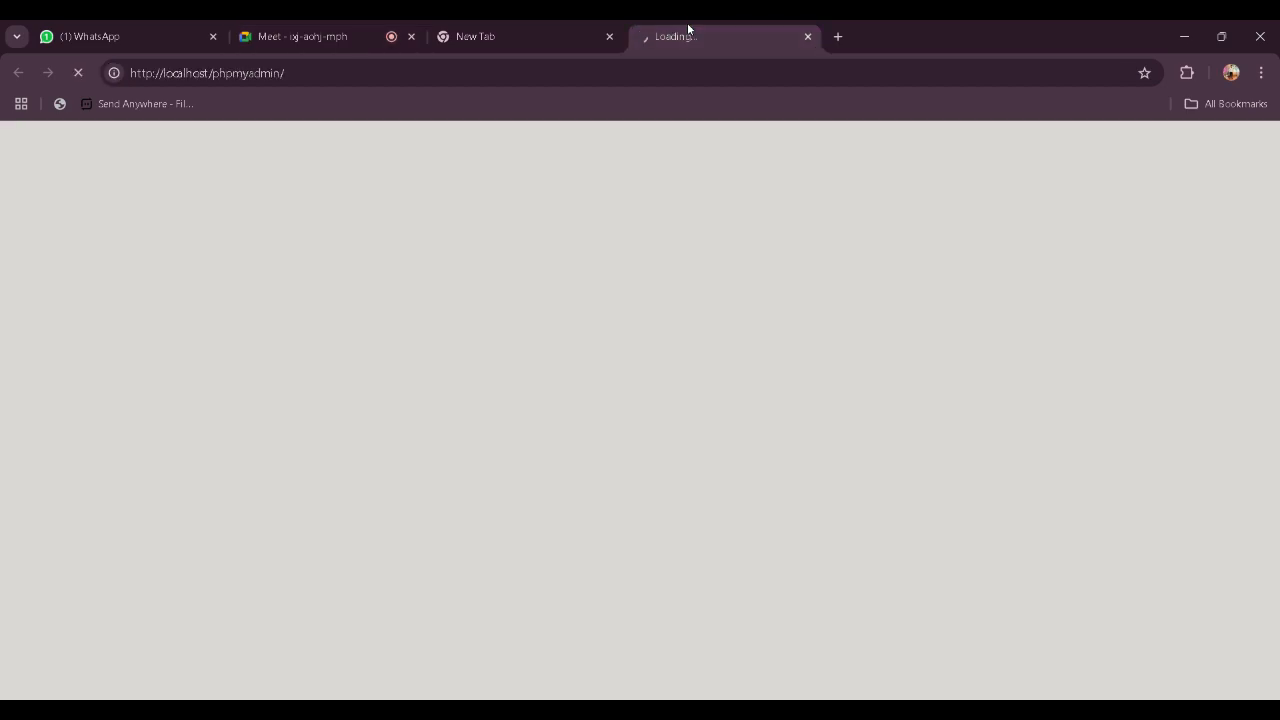
left_click(336, 25)
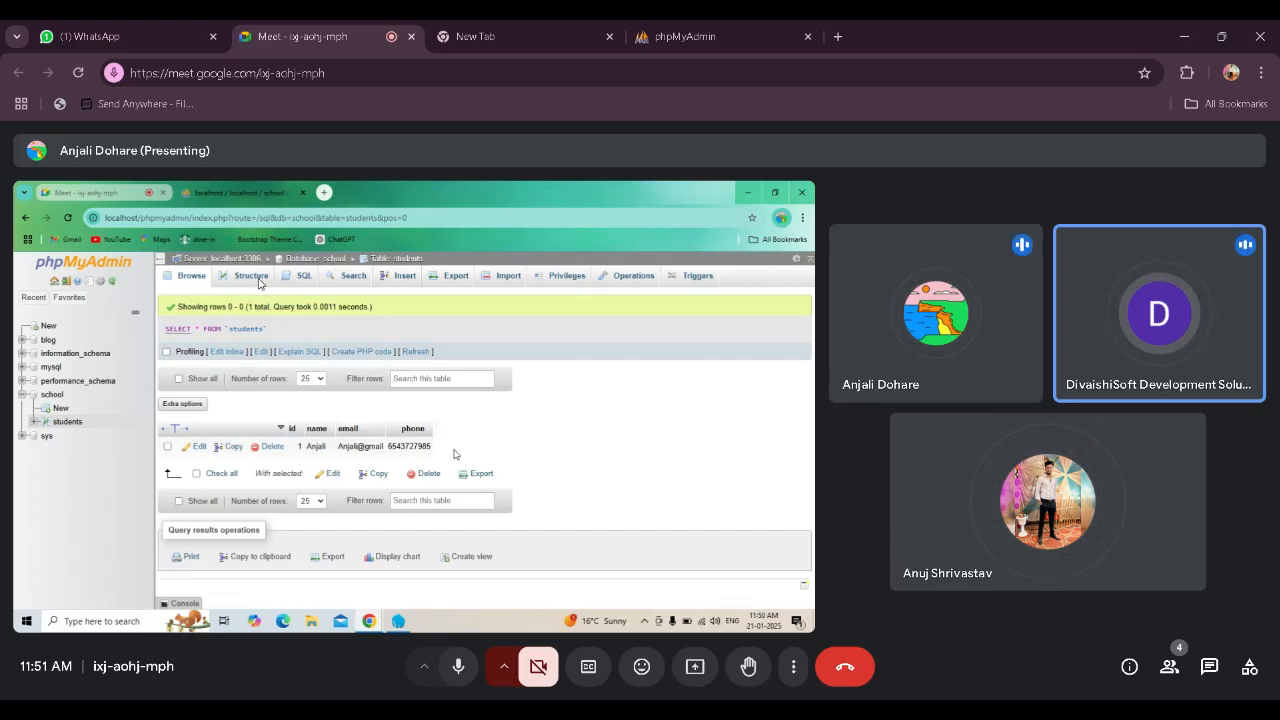
- Switch to the local phpMyAdmin and log in with the account username and password
left_click(736, 22)
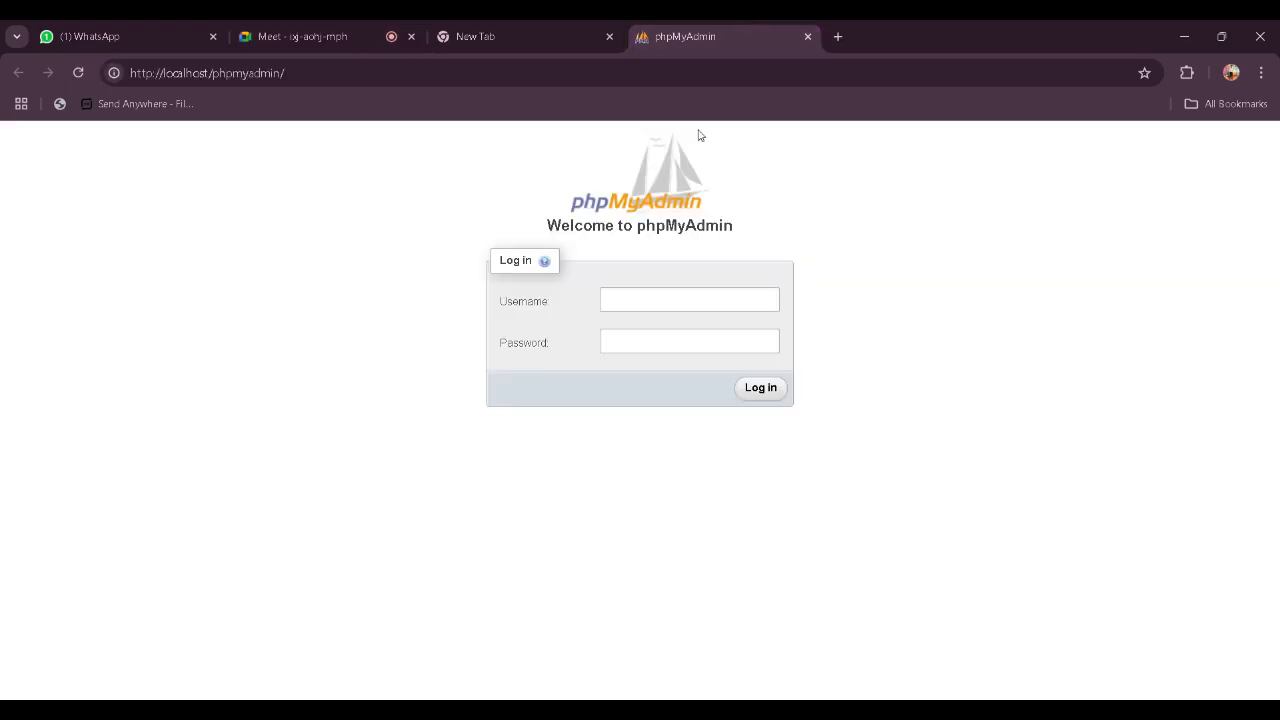
left_click(628, 293)
left_click(729, 352)
left_click(748, 390)
- Examine the blog database's SQL editor with its auto-saved query, search form, multi-table query builder and table structure in phpMyAdmin
left_click(306, 38)
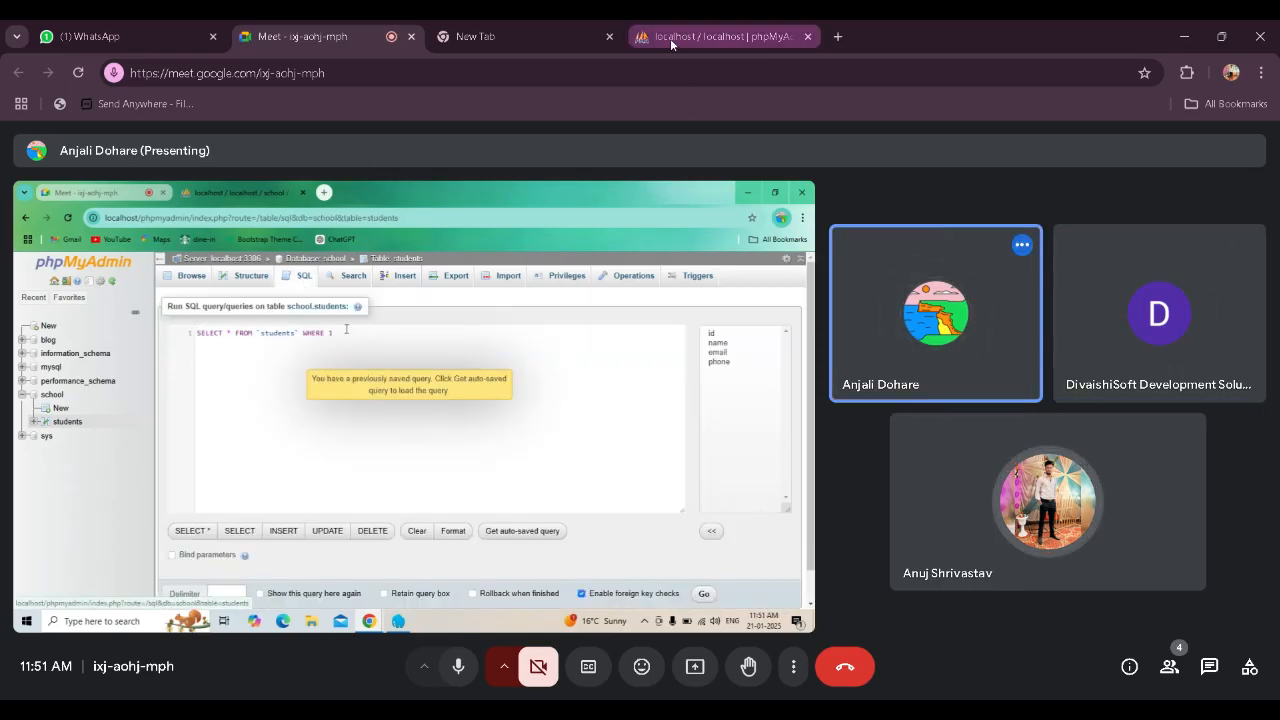
left_click(670, 38)
left_click(48, 245)
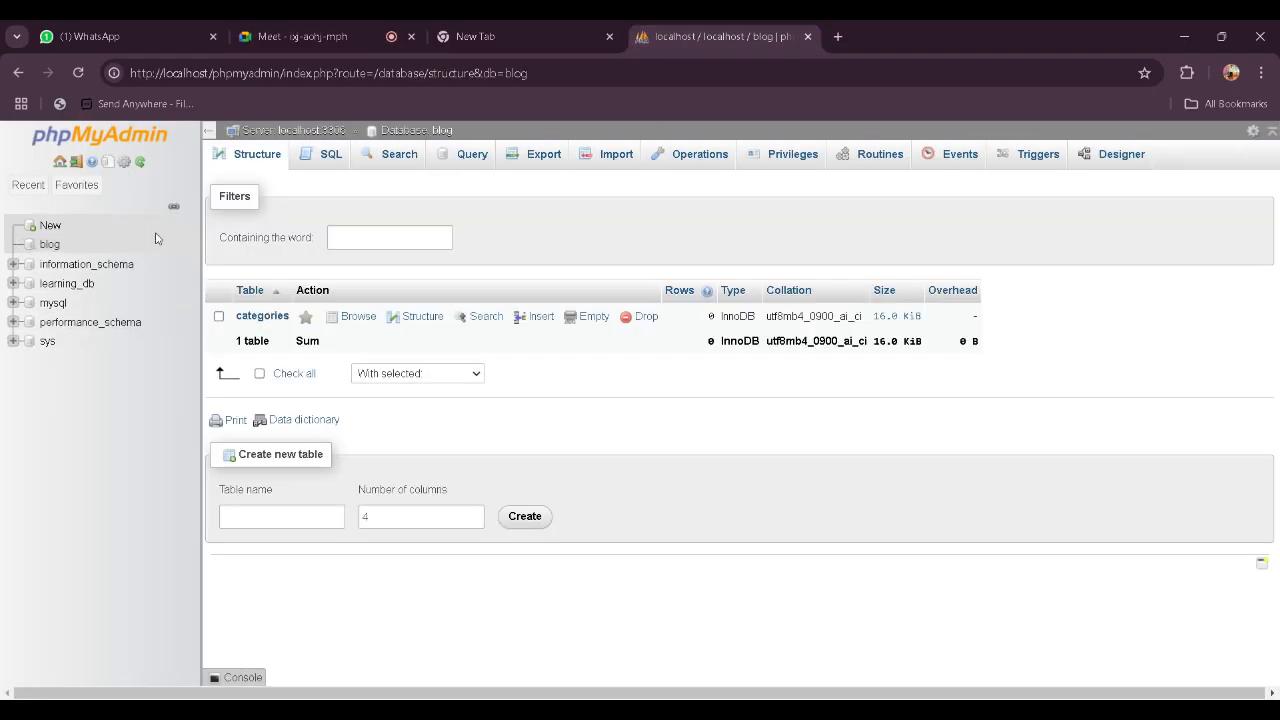
left_click(340, 160)
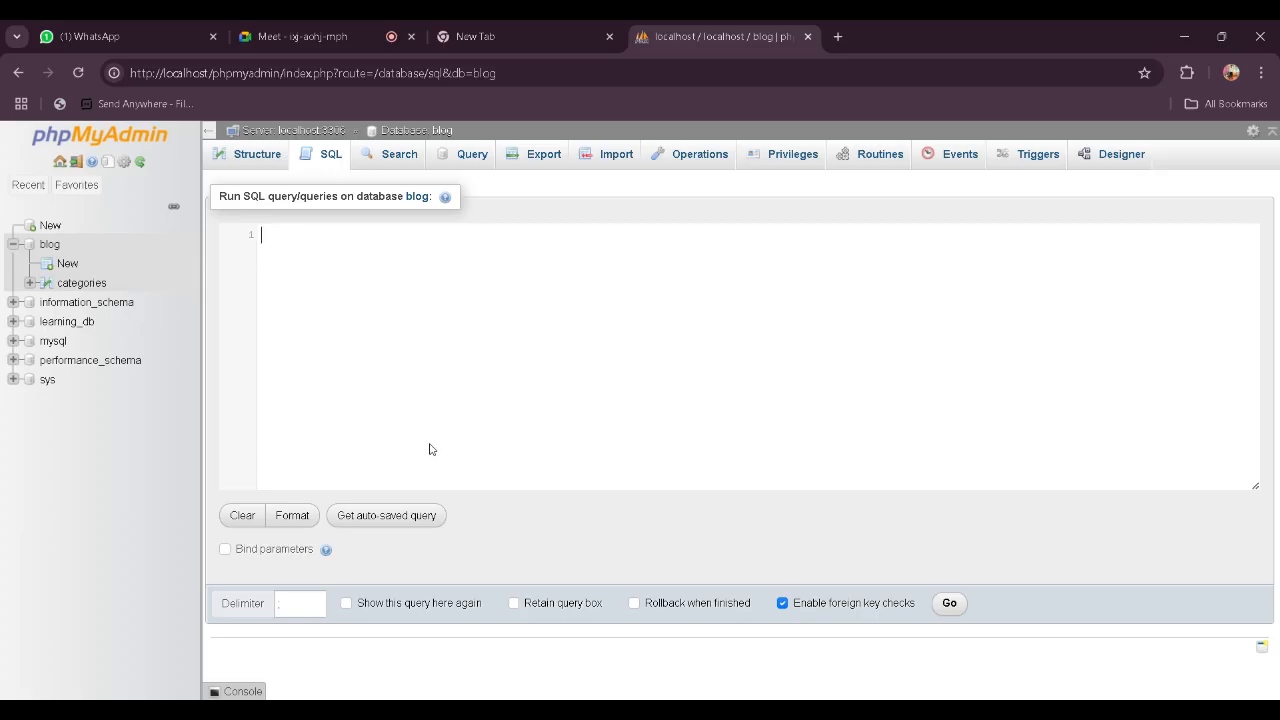
left_click(409, 515)
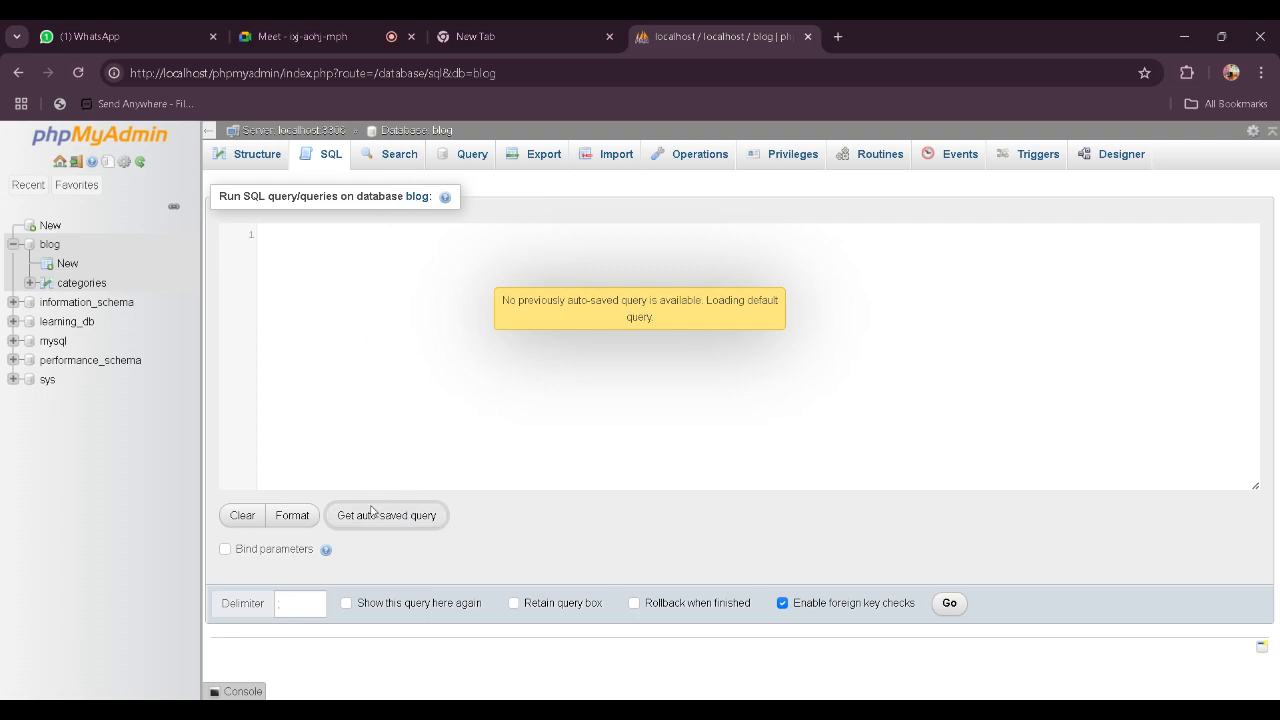
left_click(401, 160)
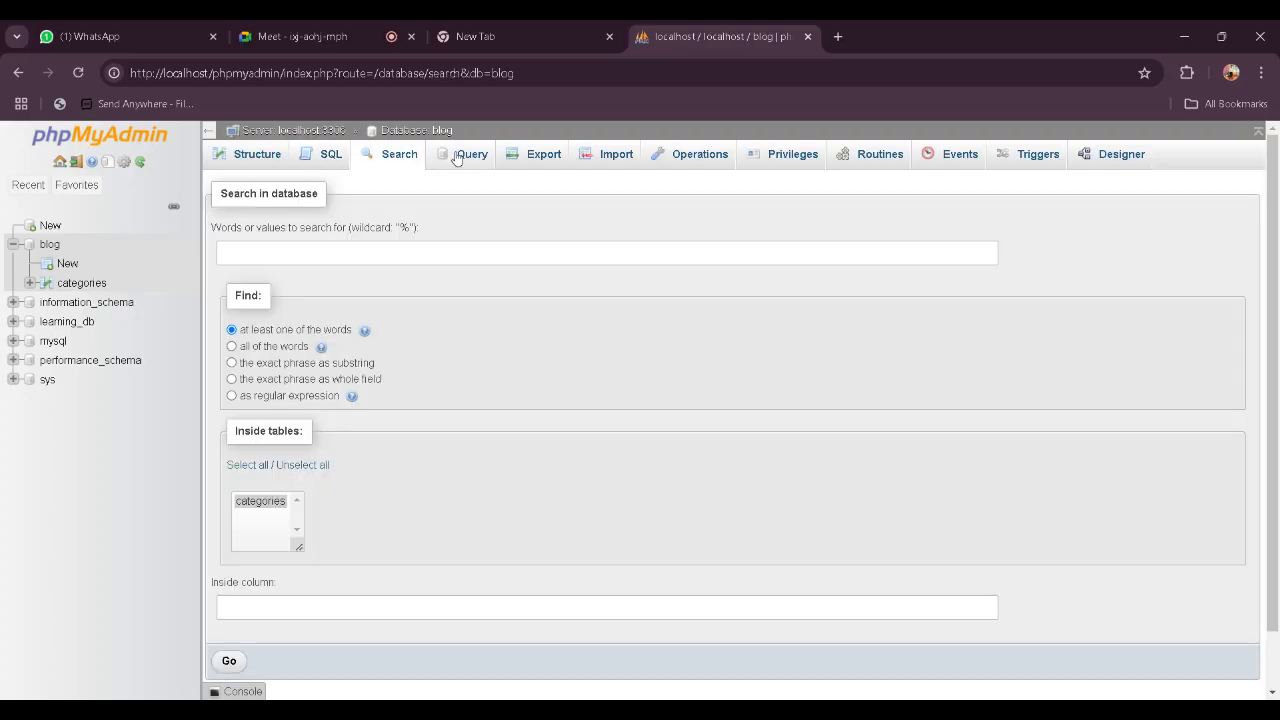
left_click(456, 158)
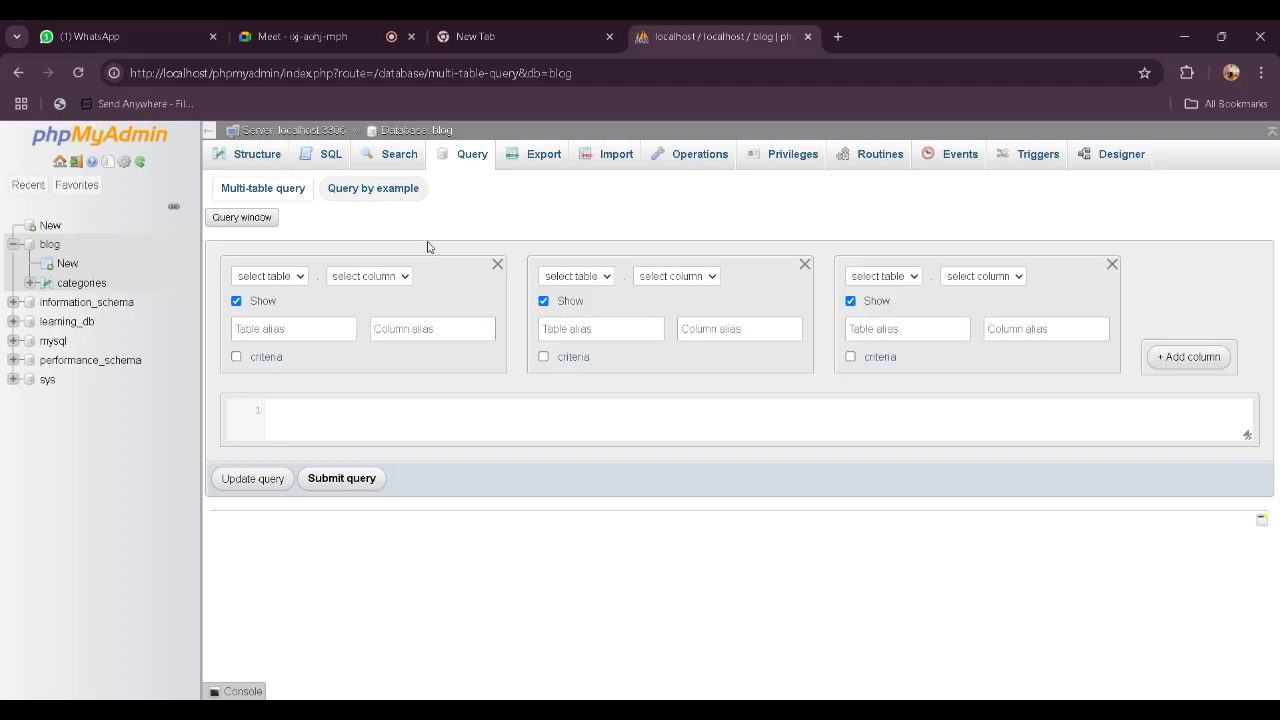
left_click(245, 162)
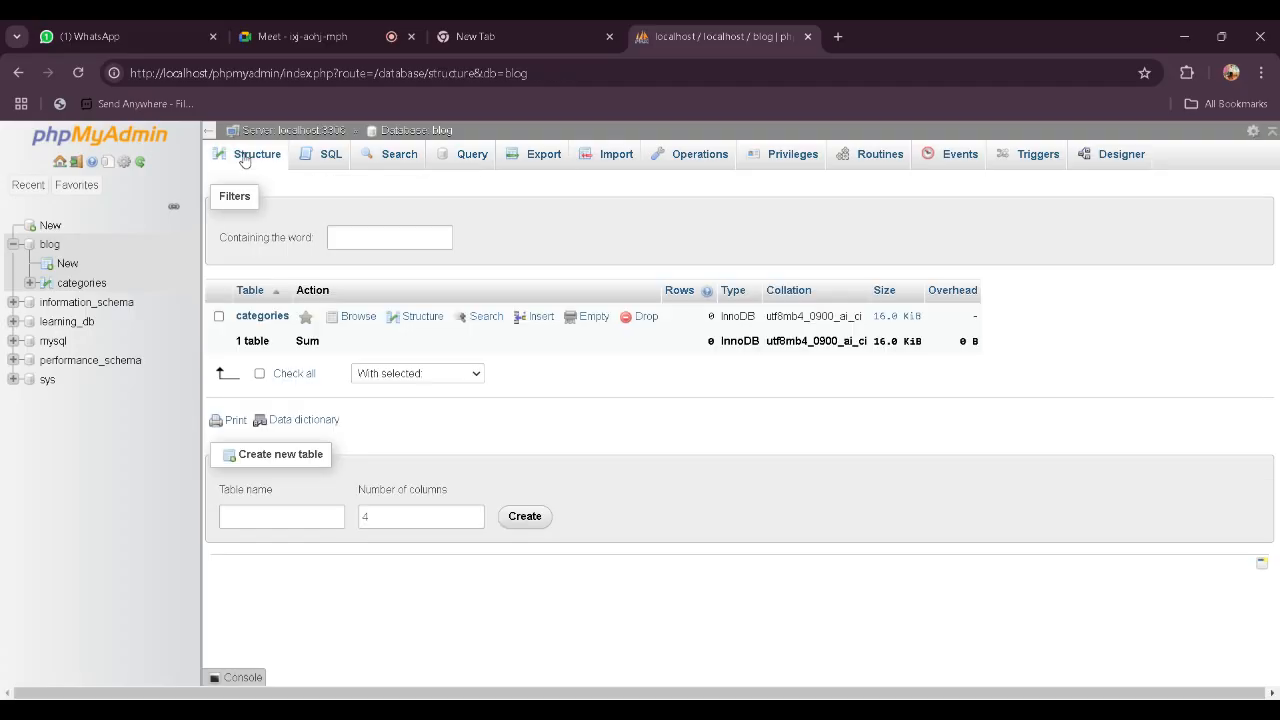
- Browse the blog database's categories table and open its SQL query editor
left_click(84, 285)
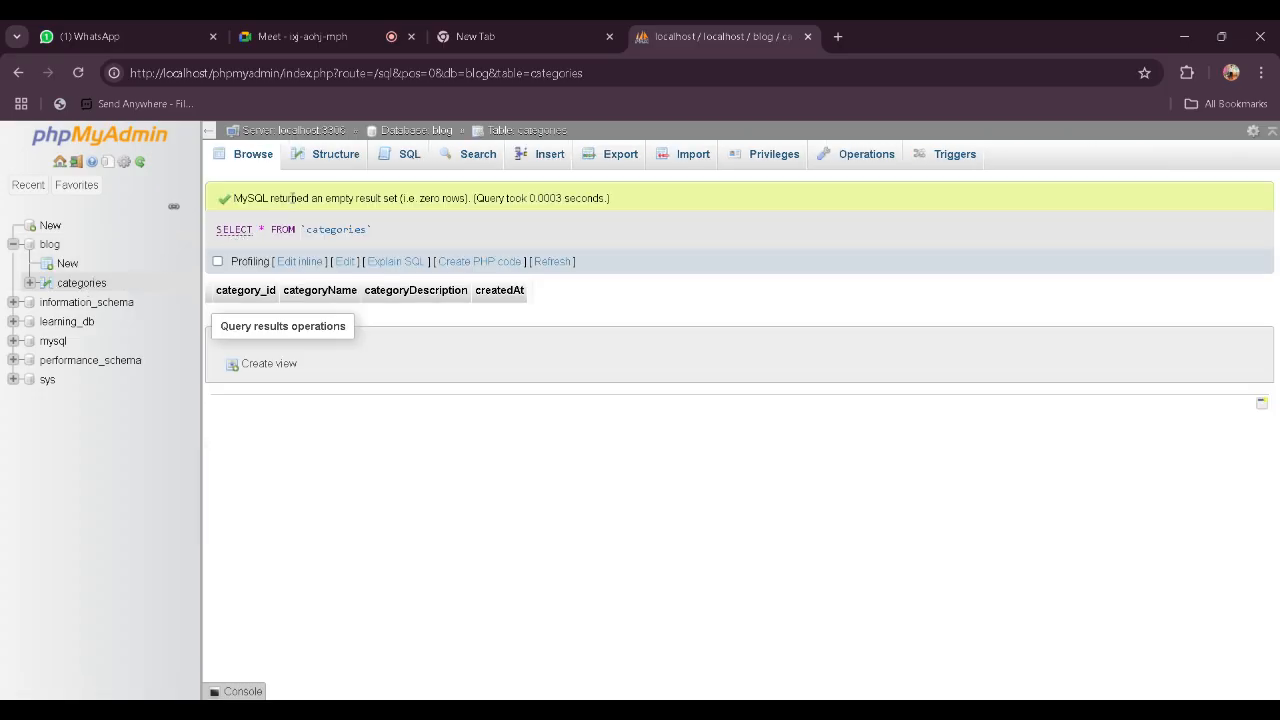
left_click(333, 170)
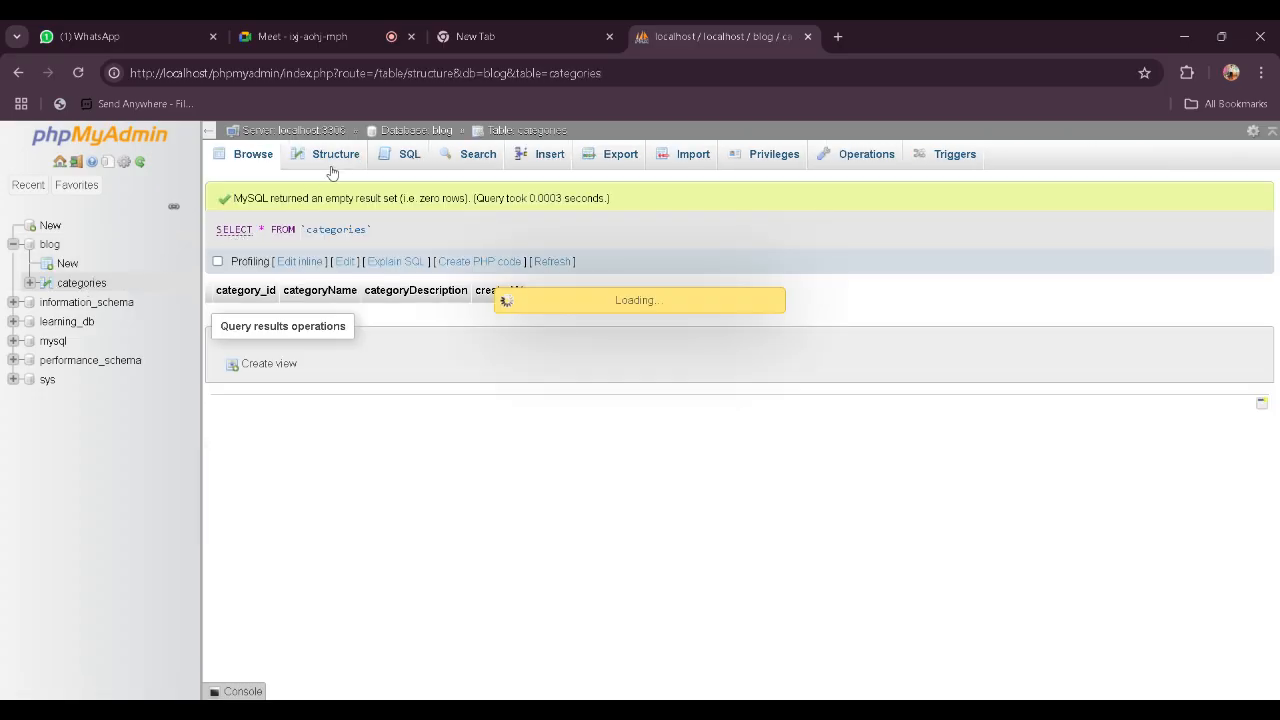
left_click(400, 158)
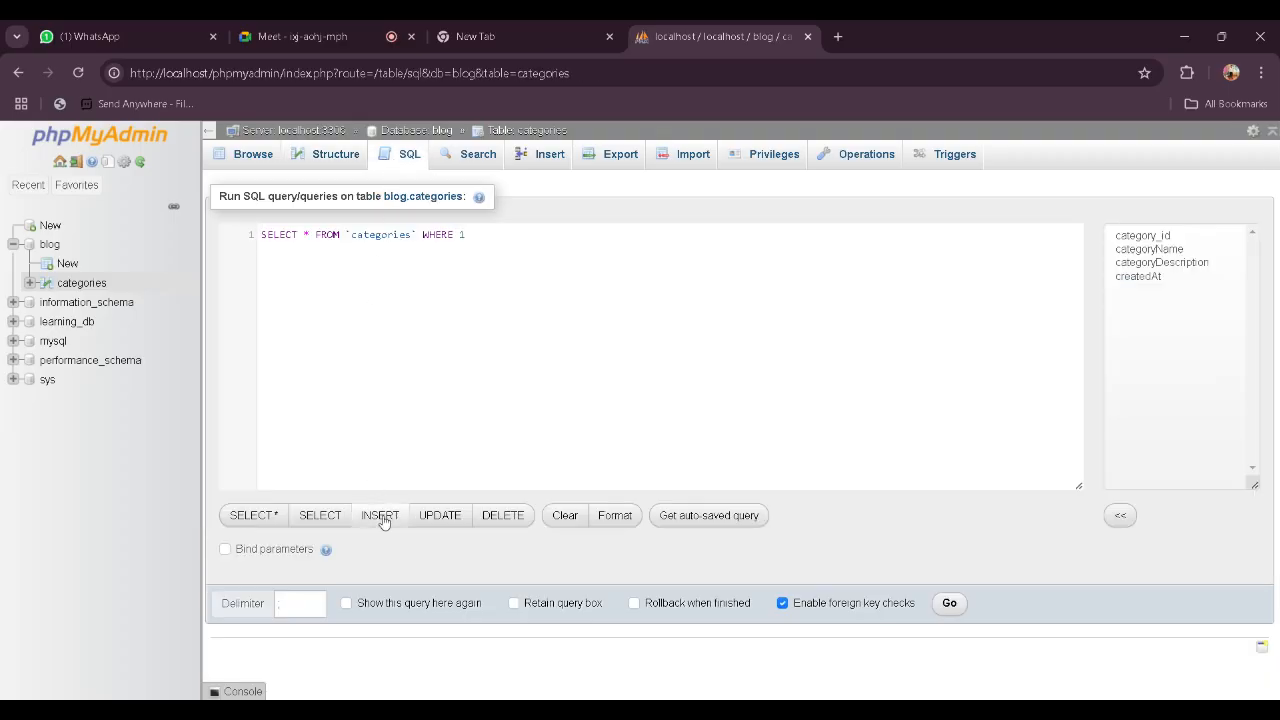
- Preview the INSERT, UPDATE, DELETE, SELECT and SELECT * query templates for the categories table, and switch back to Google Meet
left_click(380, 516)
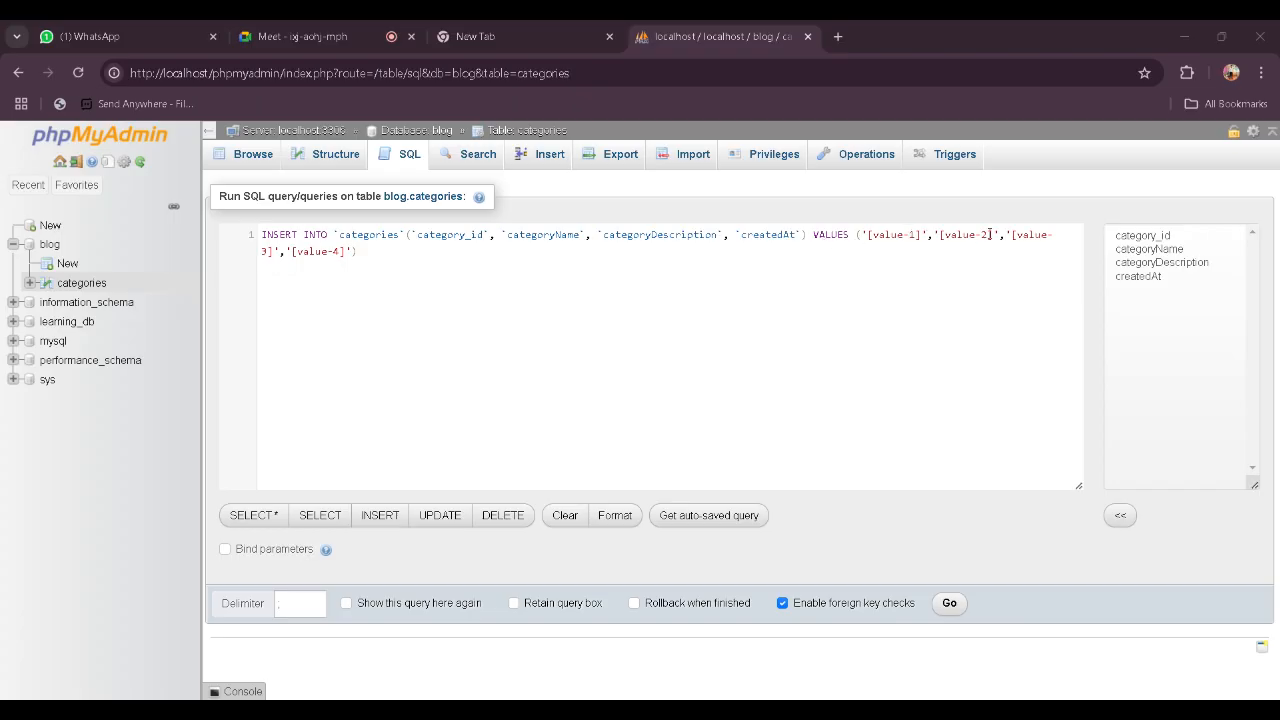
left_click(428, 515)
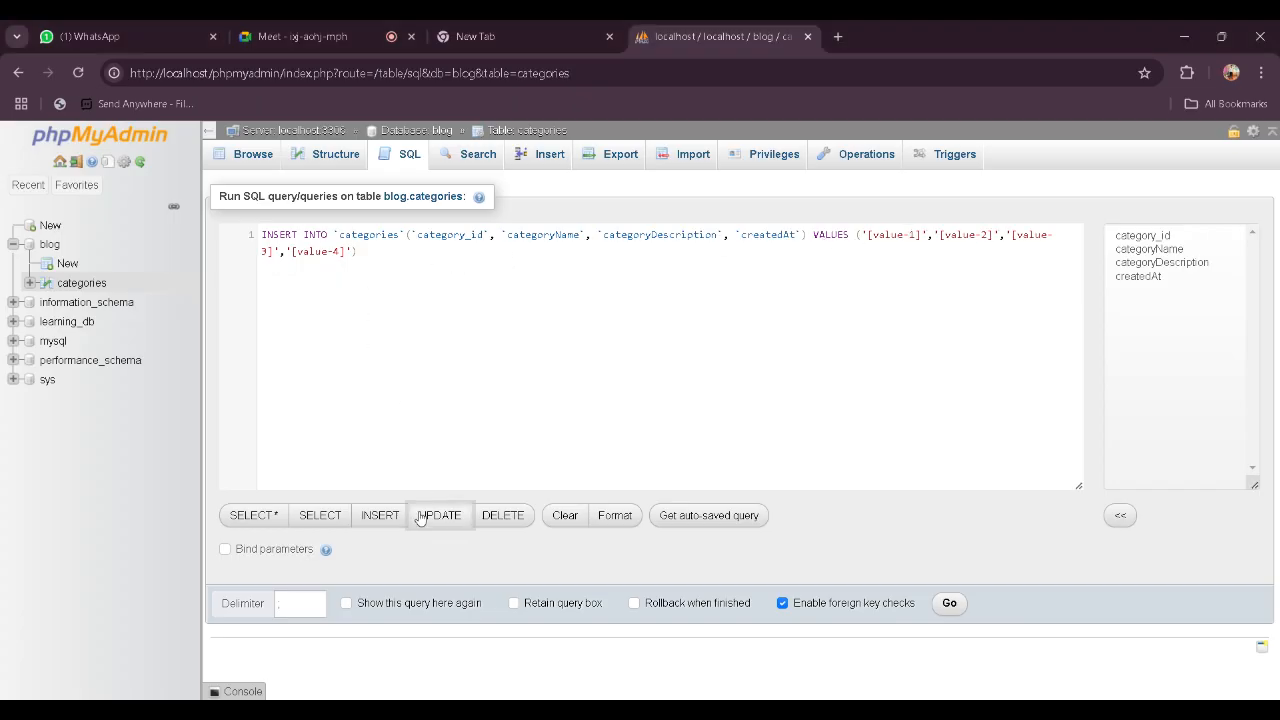
left_click(489, 515)
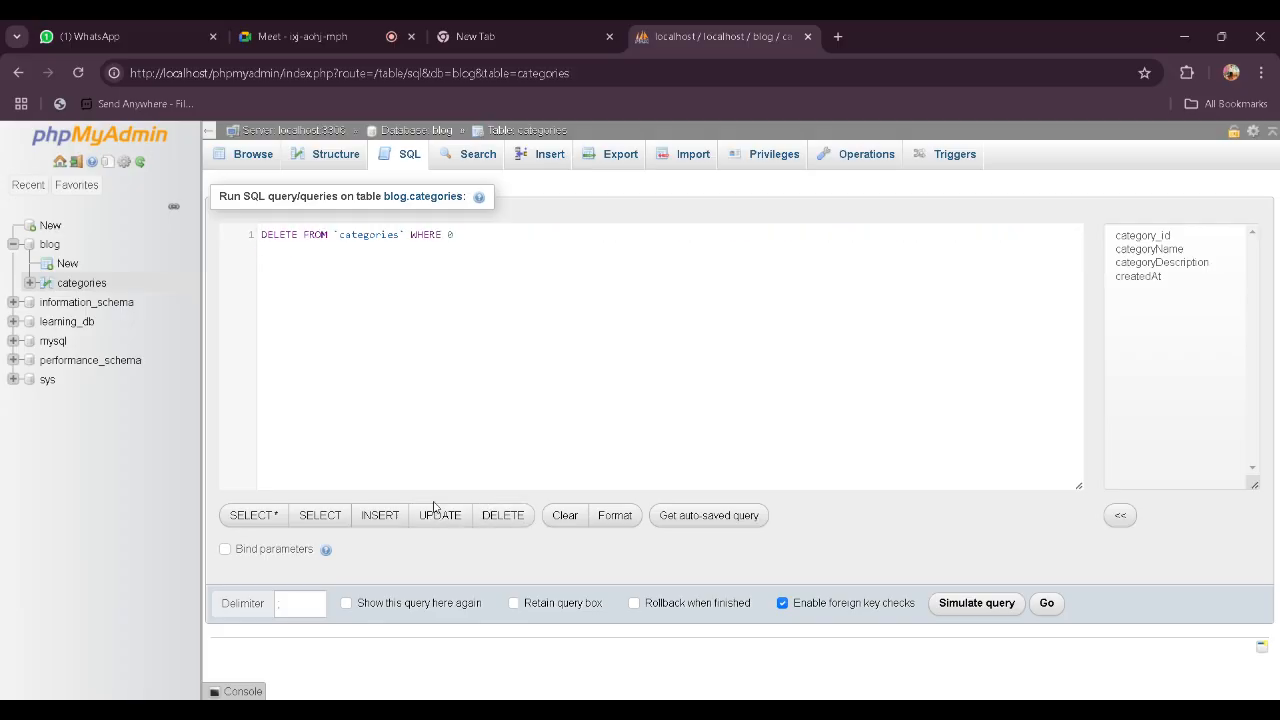
left_click(318, 515)
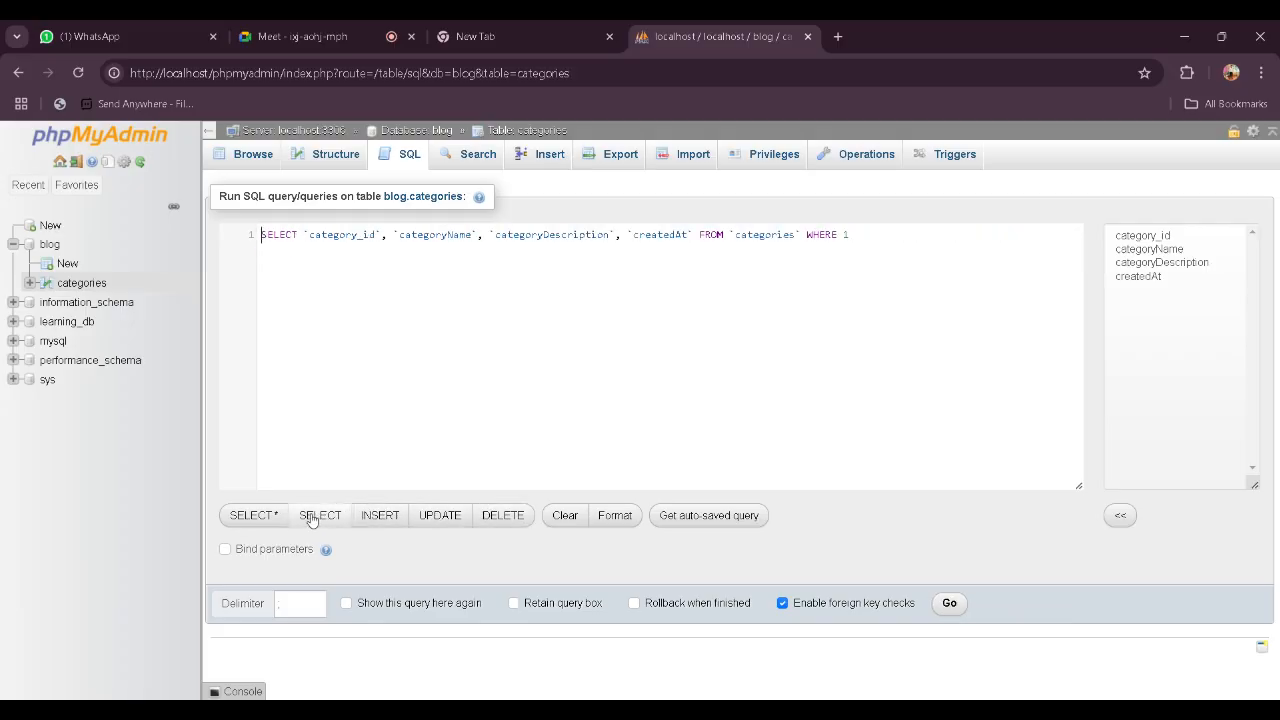
left_click(254, 515)
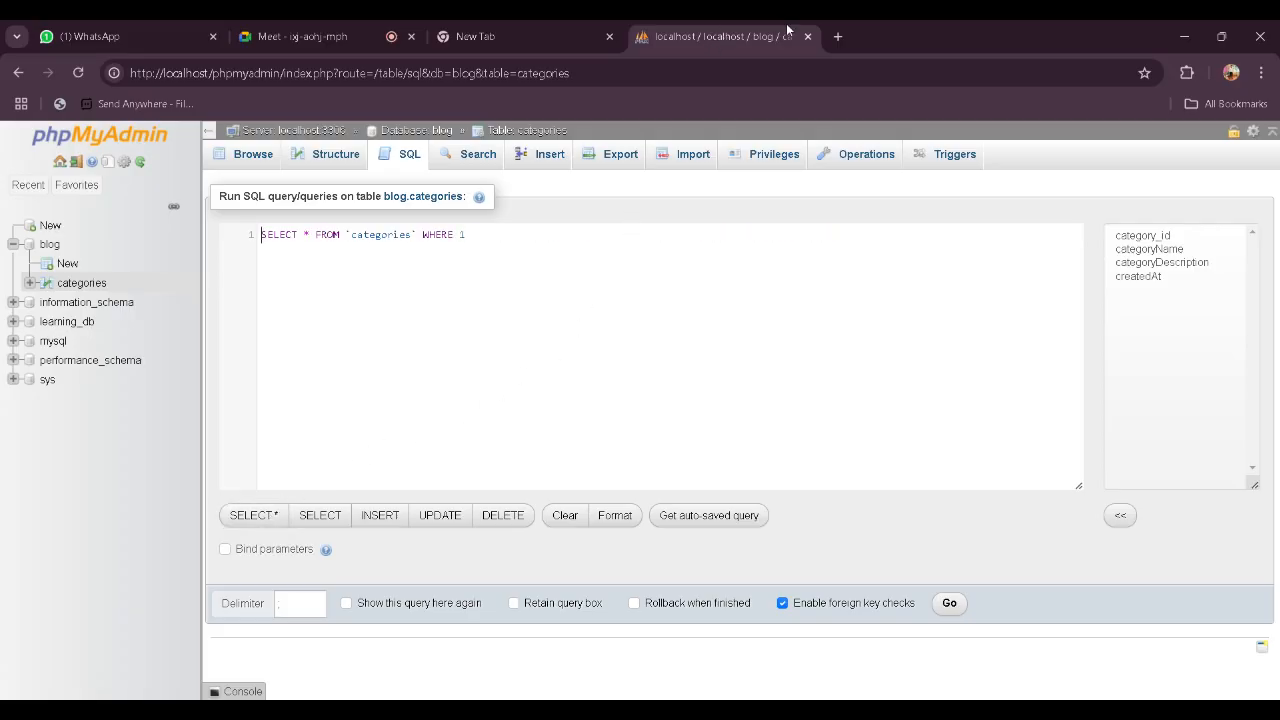
left_click(365, 37)
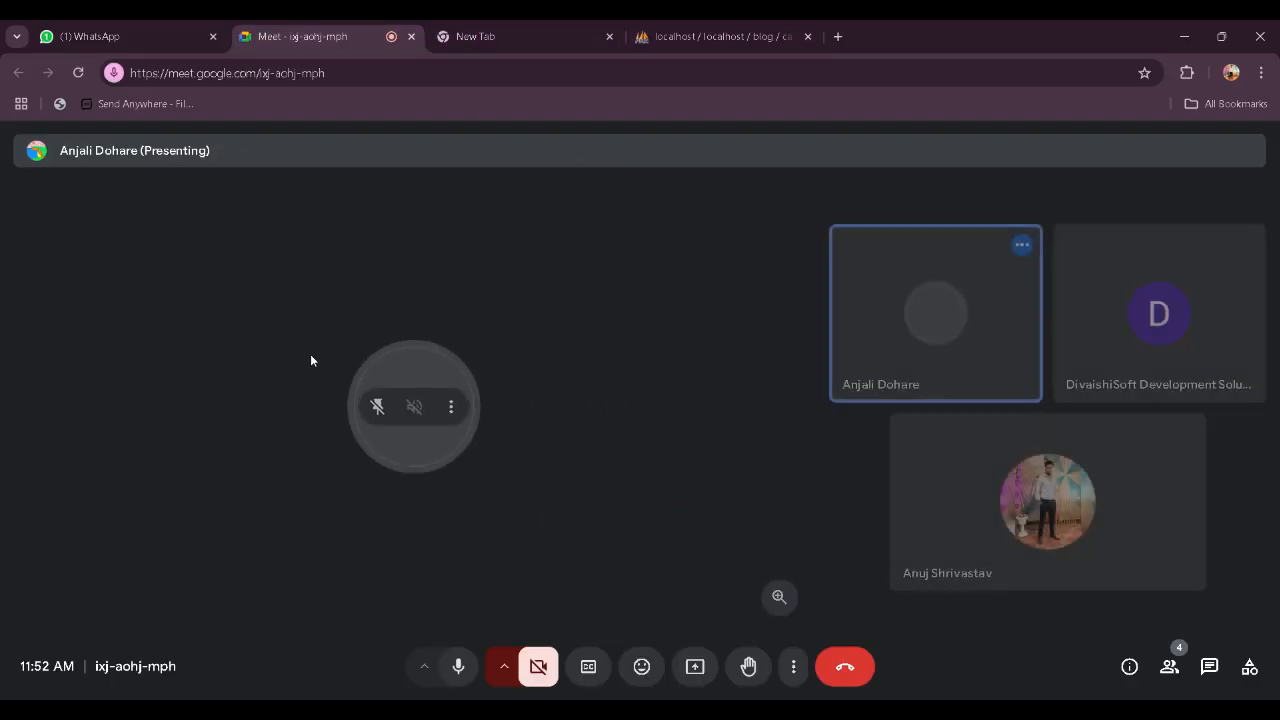